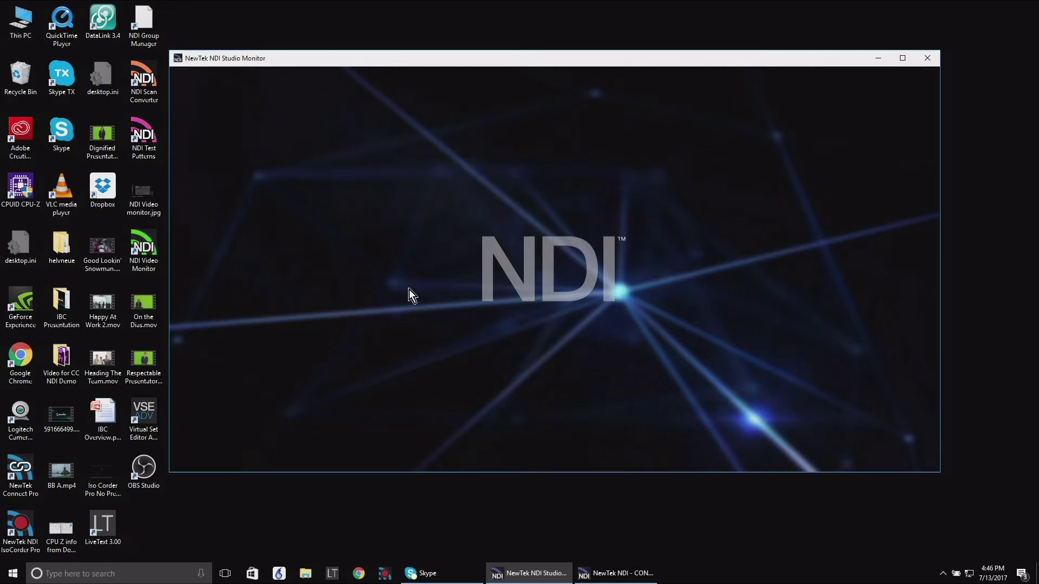
# Switch Studio Monitor to the NDI-PTZ1 Chan 1 camera feed
pyautogui.rightClick(526, 262)
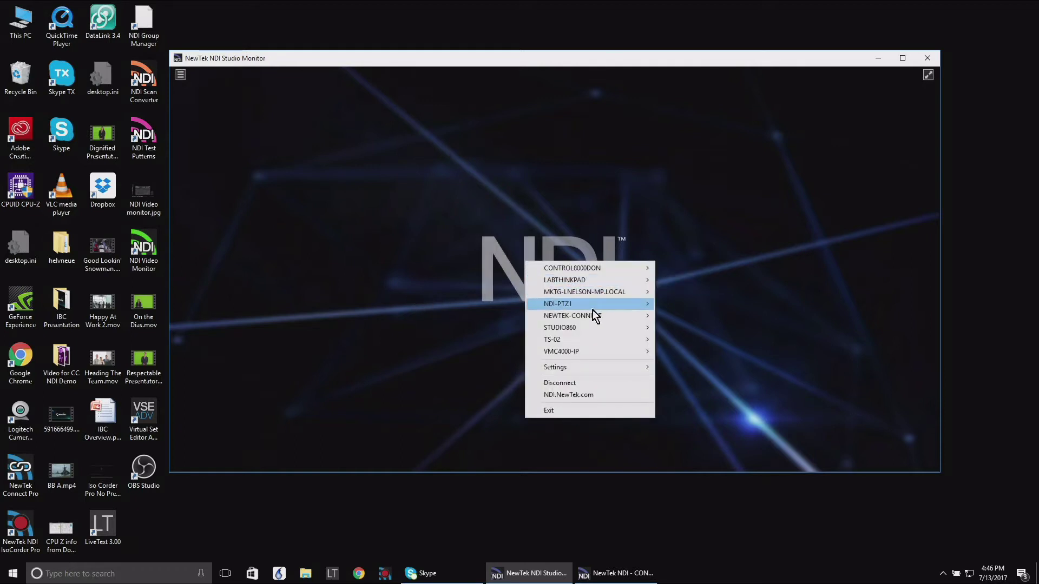
pyautogui.moveTo(607, 305)
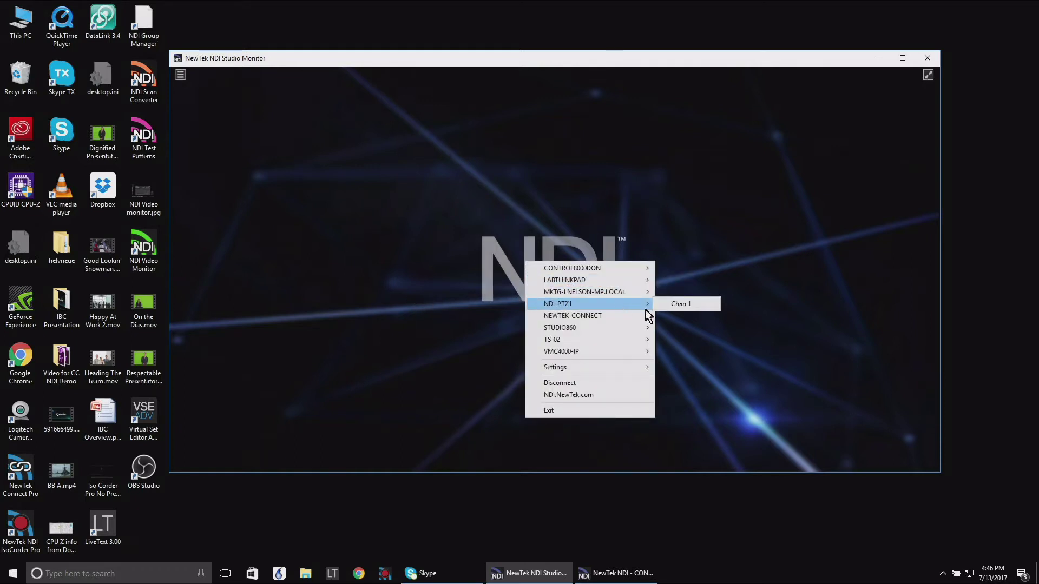
pyautogui.click(674, 307)
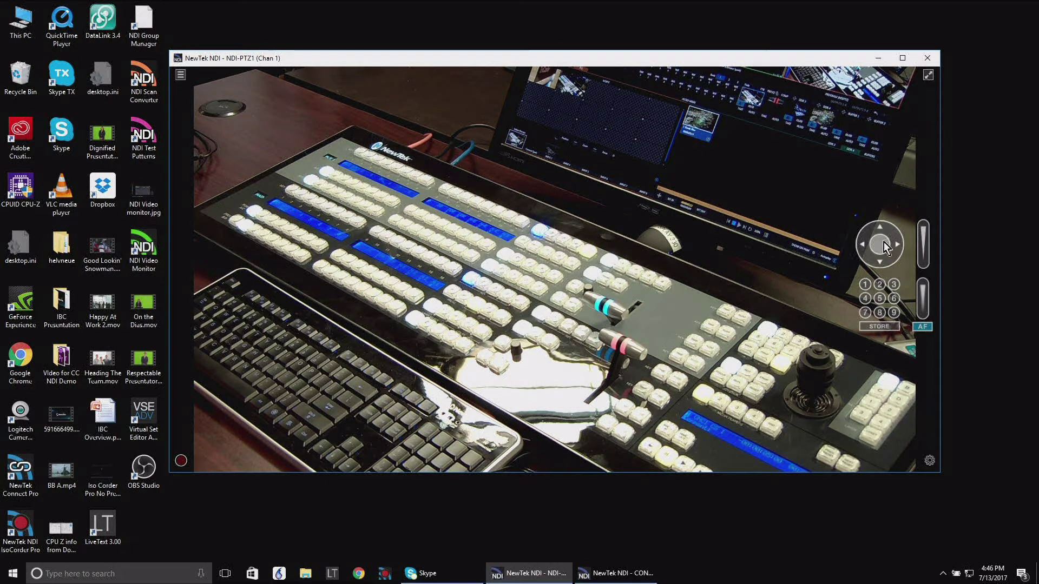
# Tilt the PTZ camera up to the switcher monitor, zoom in, and refocus manually with AF off
pyautogui.moveTo(878, 245); pyautogui.dragTo(877, 248)
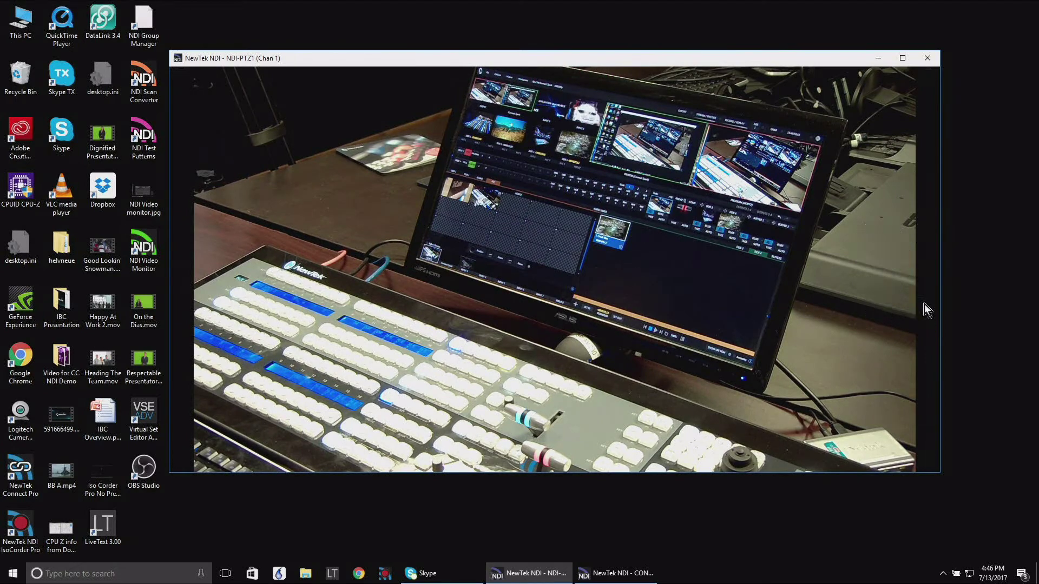
pyautogui.moveTo(923, 241); pyautogui.dragTo(924, 252)
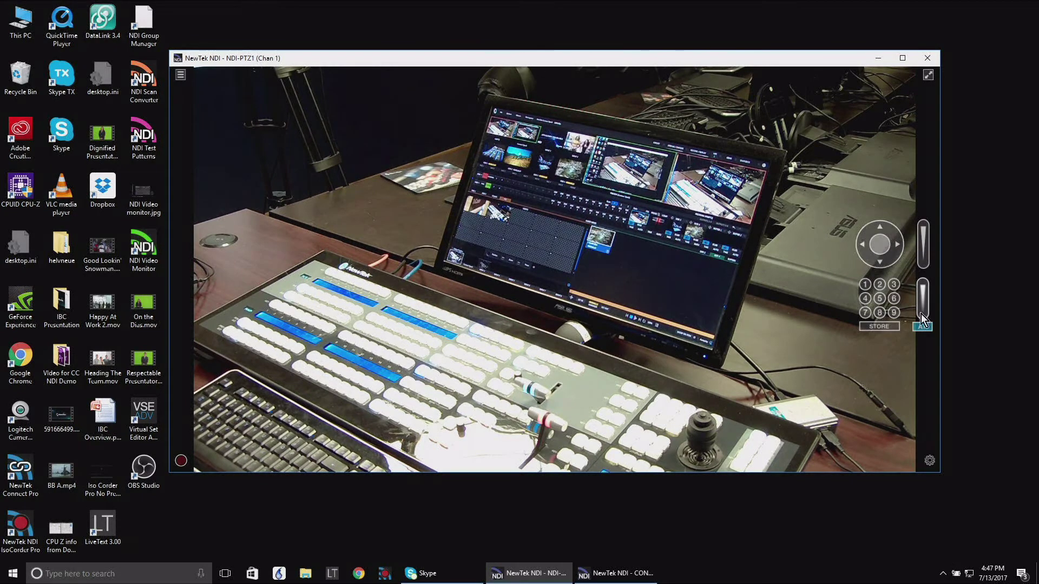
pyautogui.click(927, 327)
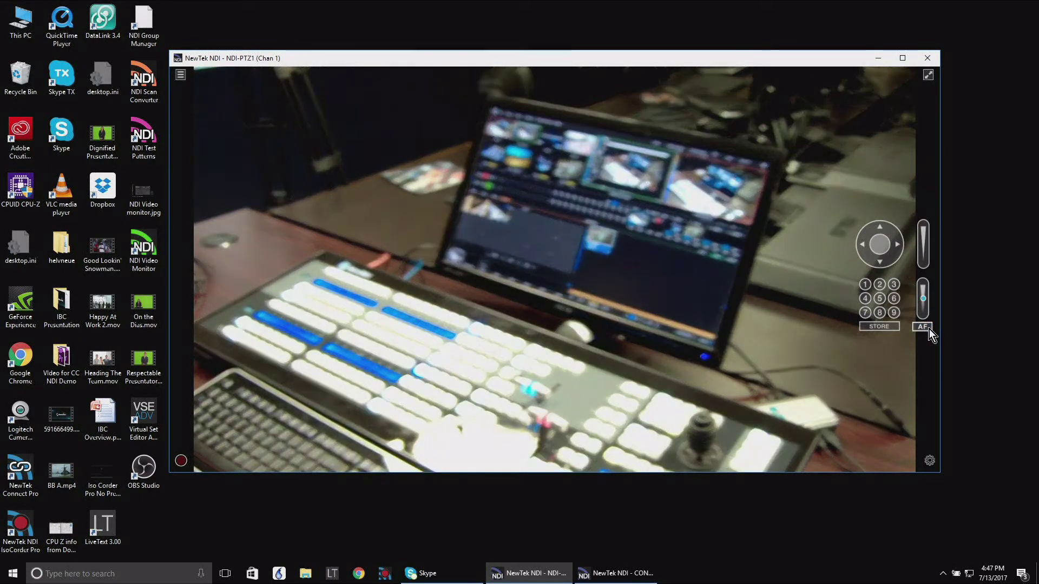
pyautogui.click(930, 329)
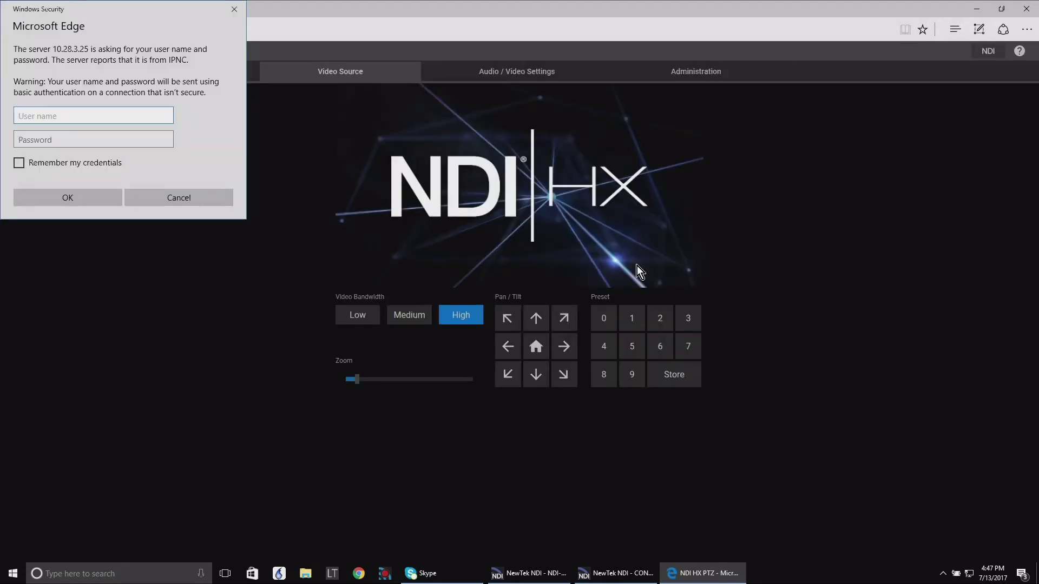
# Sign in to the camera's web page with its user name and password
pyautogui.write('admin')
pyautogui.press('Tab')
pyautogui.write('admin')
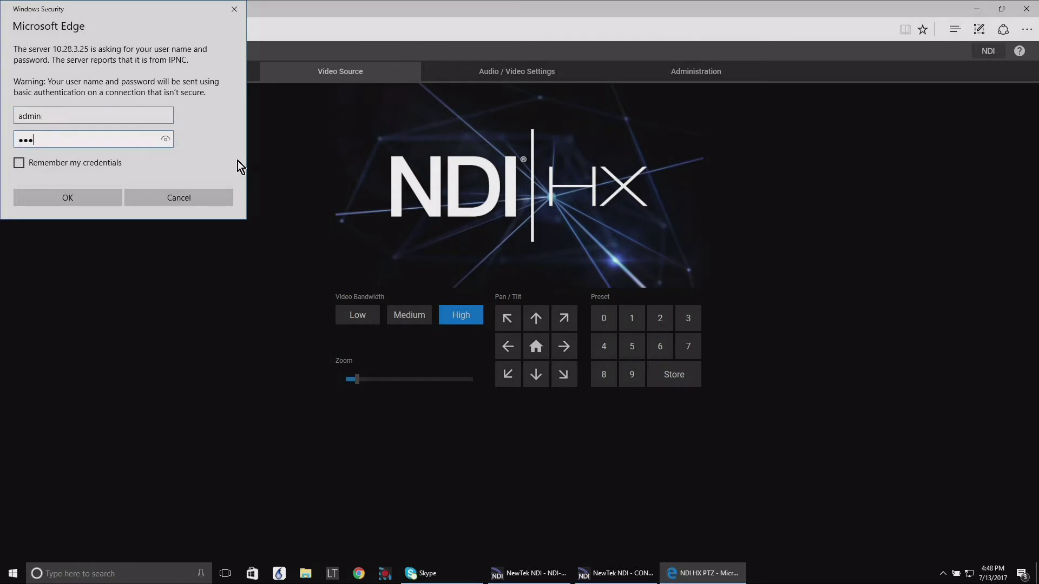
pyautogui.press('Return')
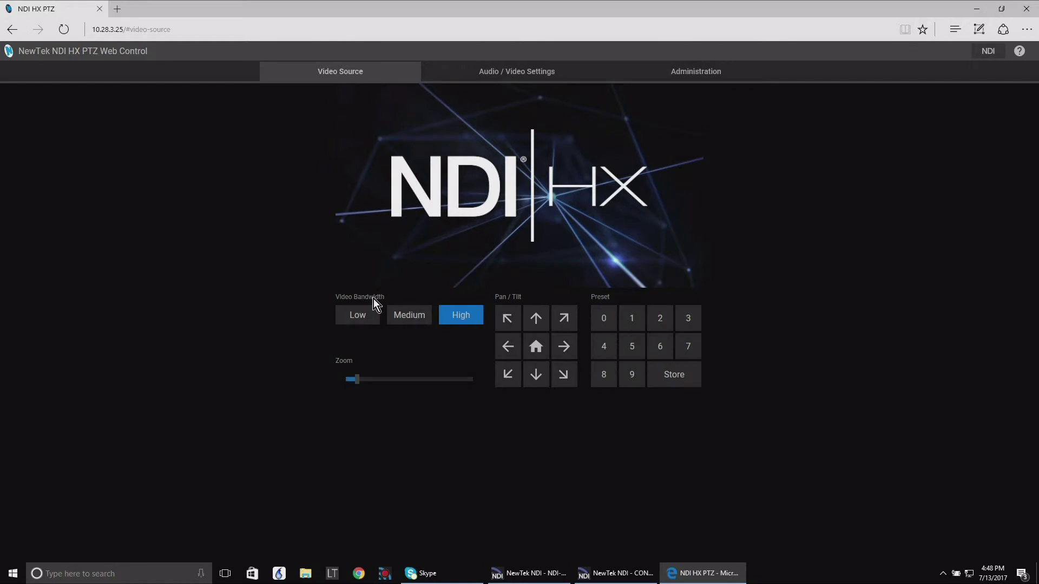
# Expand the camera's Video Settings and Audio Settings, then show the Administration page's network settings
pyautogui.click(518, 83)
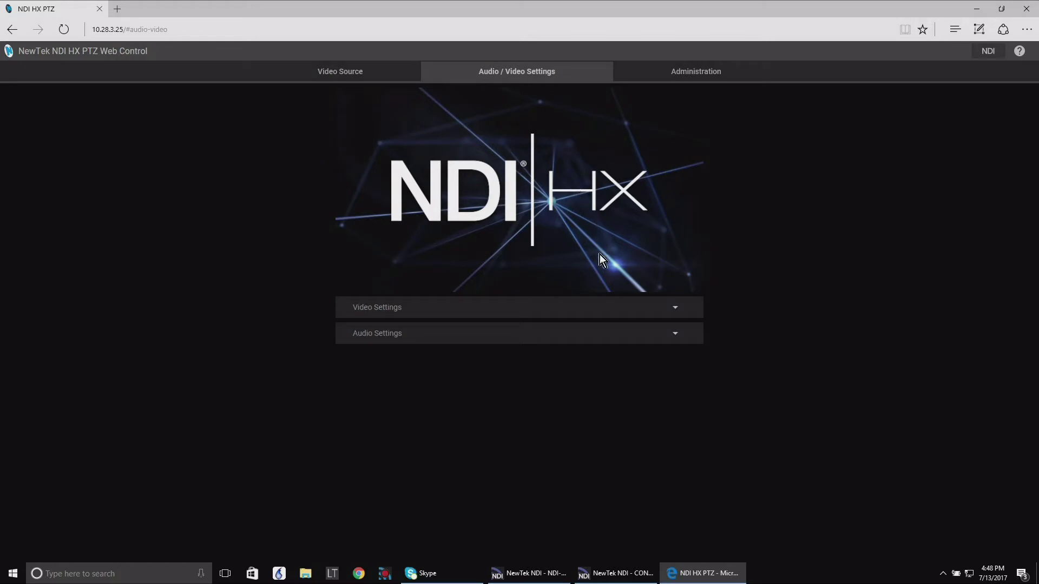
pyautogui.click(640, 310)
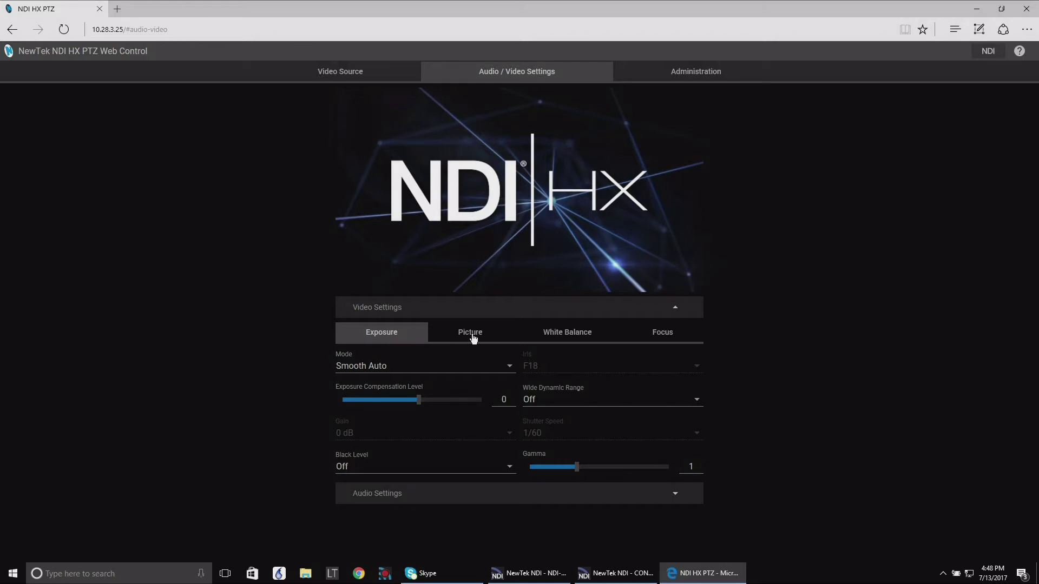
pyautogui.click(461, 498)
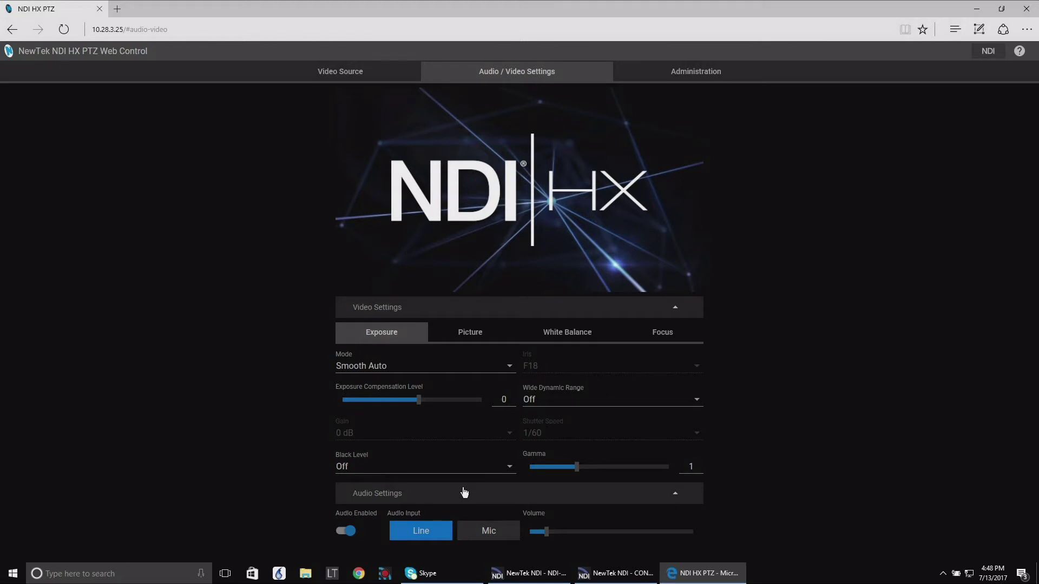
pyautogui.click(676, 80)
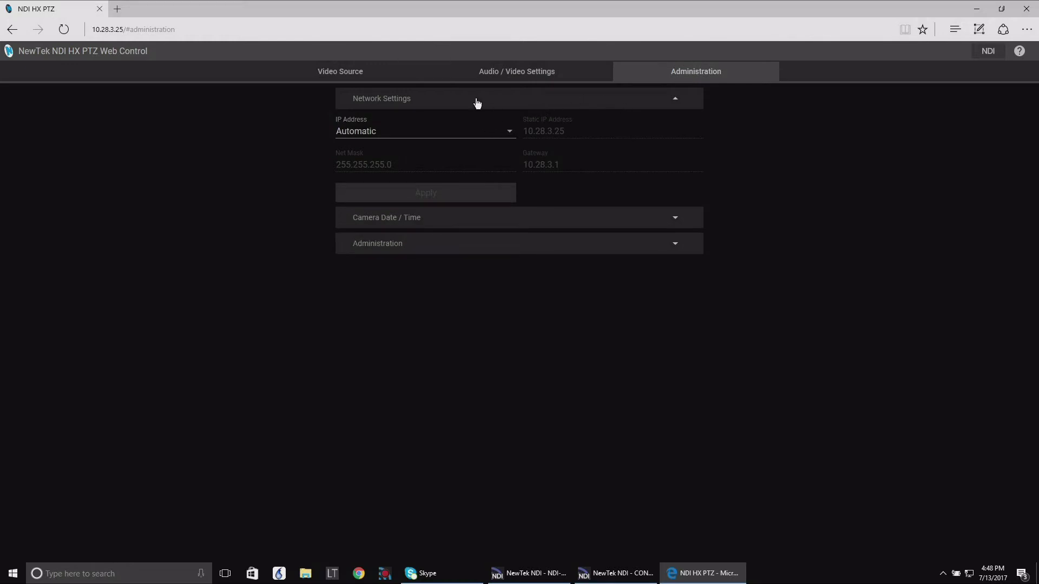
# Expand Camera Date / Time and the Administration panel showing NDI-PTZ1, Chan 1
pyautogui.click(606, 222)
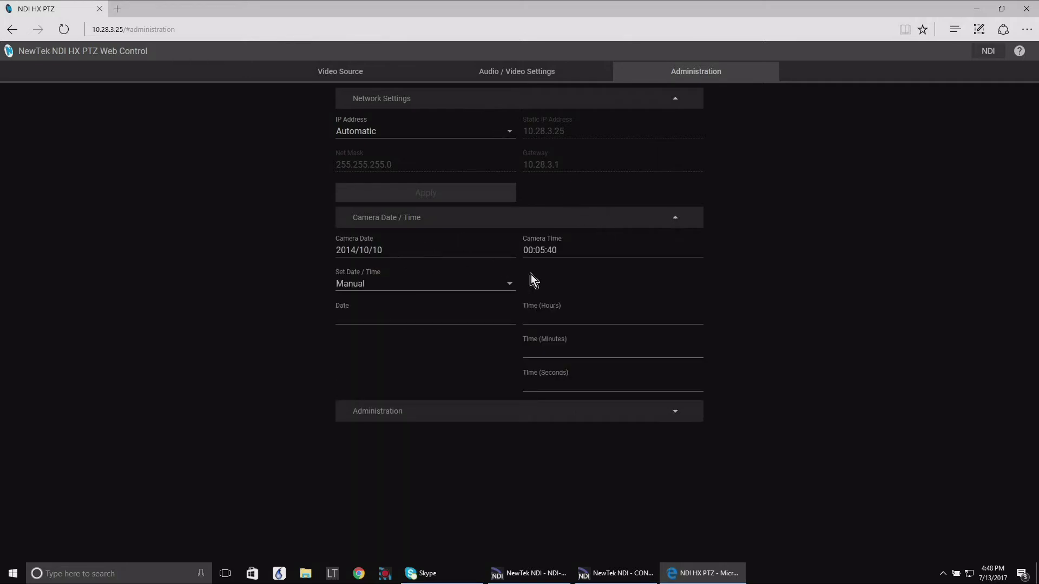
pyautogui.click(568, 417)
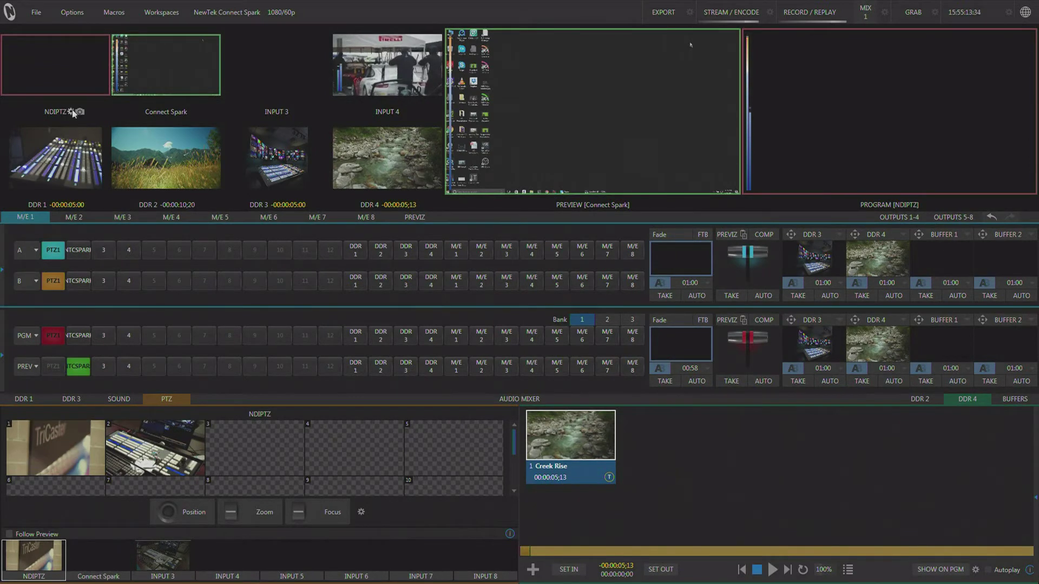
# Set the NDIPTZ input's source to NDI-PTZ1 (Chan 1) and close its settings
pyautogui.click(73, 112)
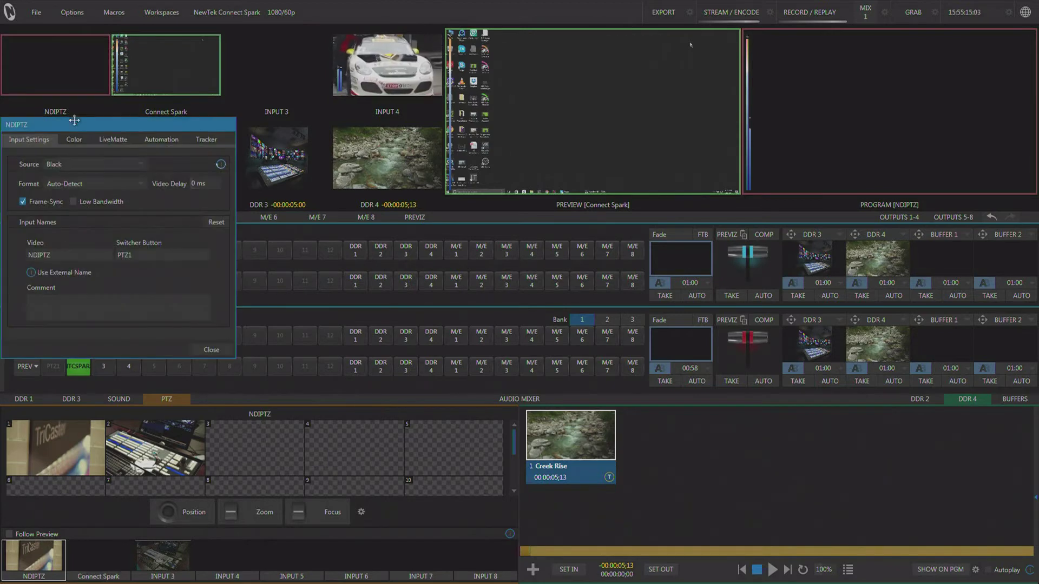
pyautogui.click(135, 165)
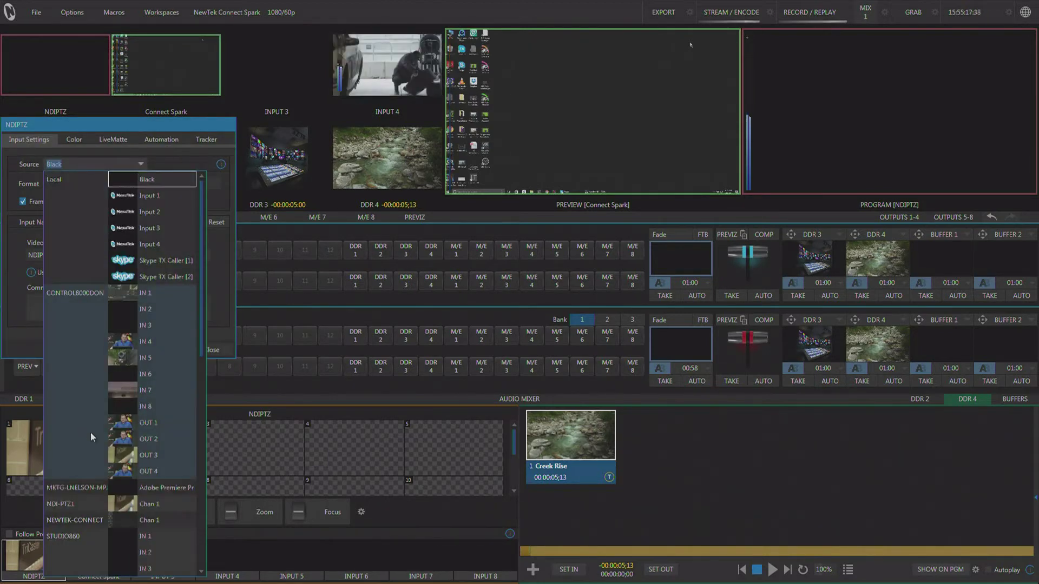
pyautogui.scroll(-3, 90, 433)
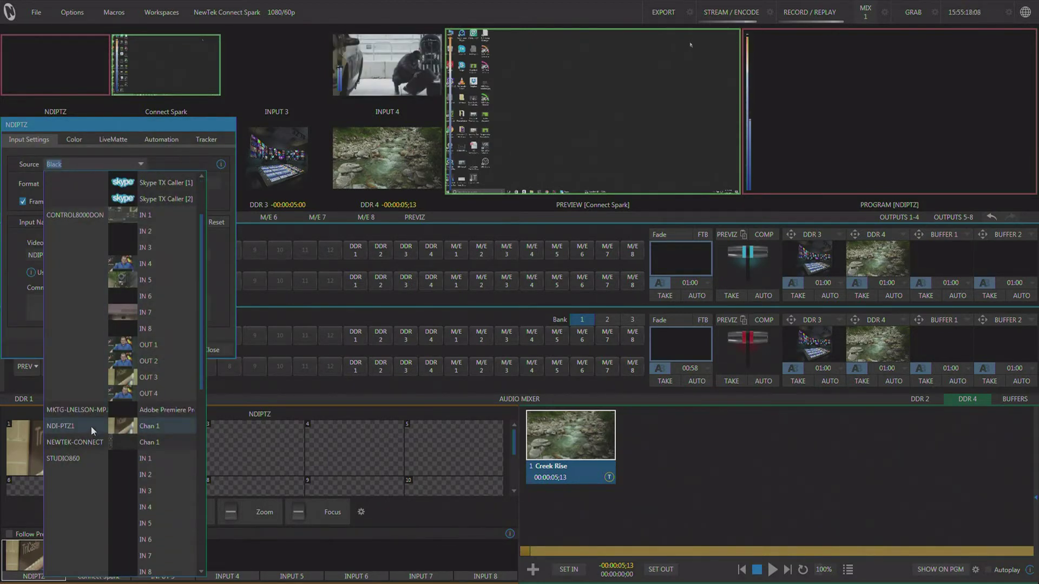
pyautogui.click(140, 426)
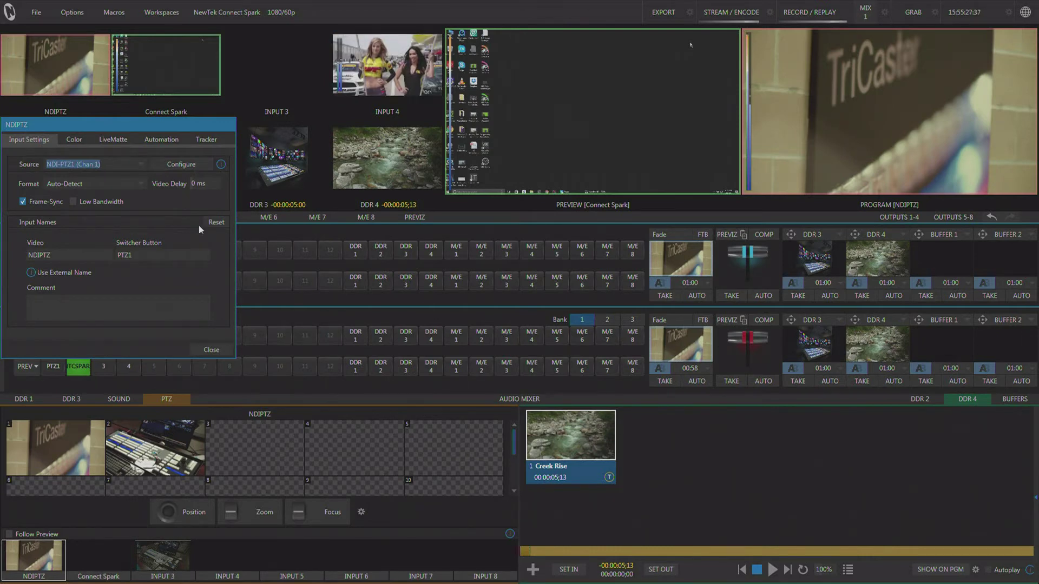
pyautogui.click(208, 349)
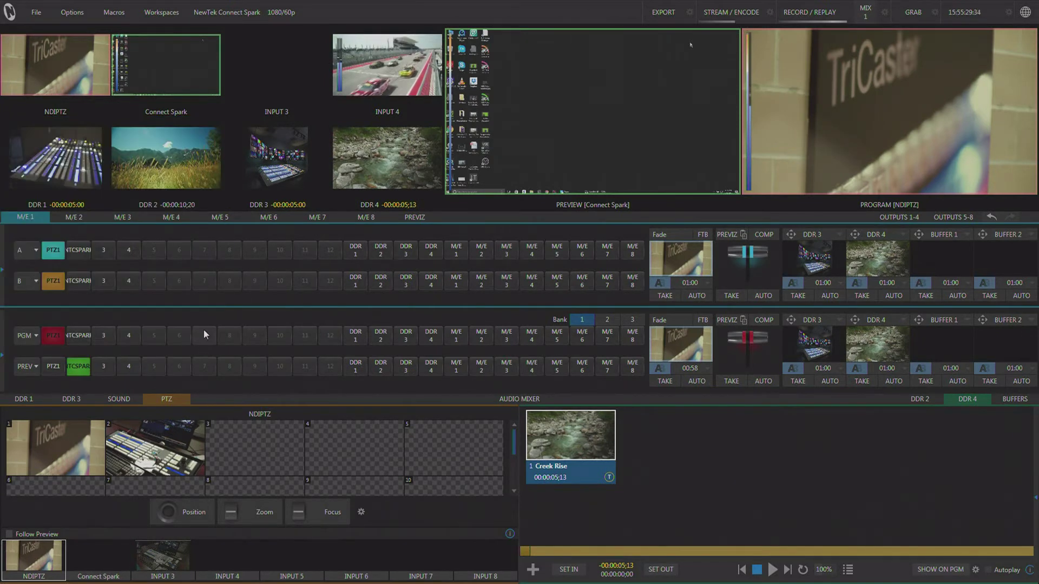
# Store the current view as PTZ preset 1 and confirm NDIPTZ's connection type is NDI
pyautogui.click(101, 482)
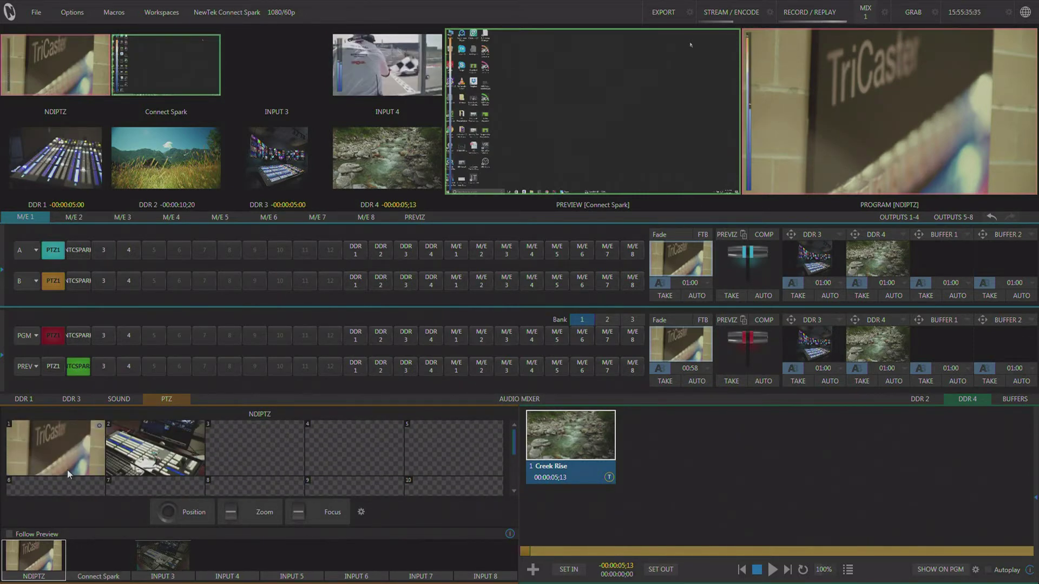
pyautogui.moveTo(796, 115)
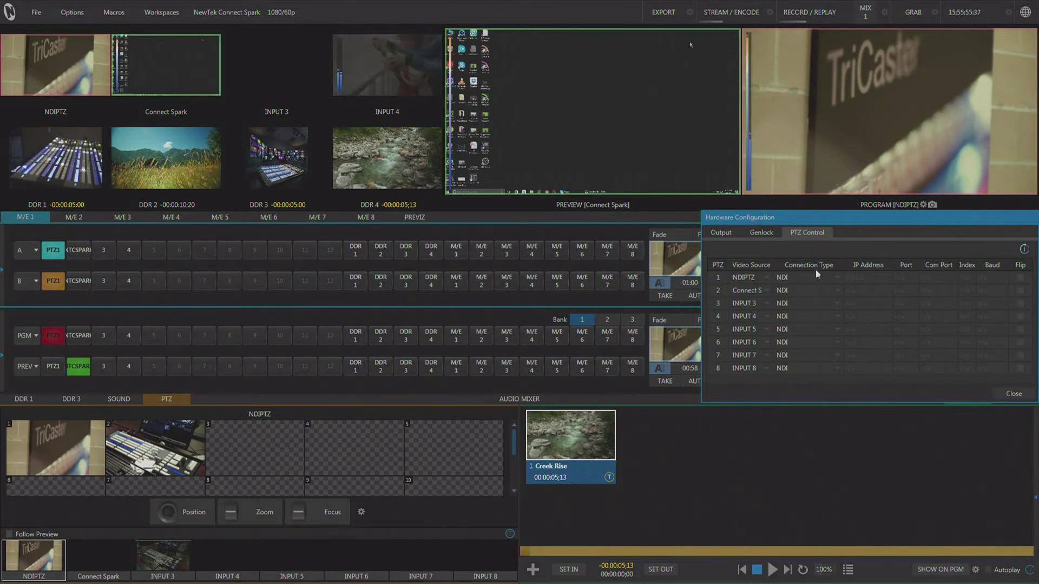
pyautogui.click(818, 277)
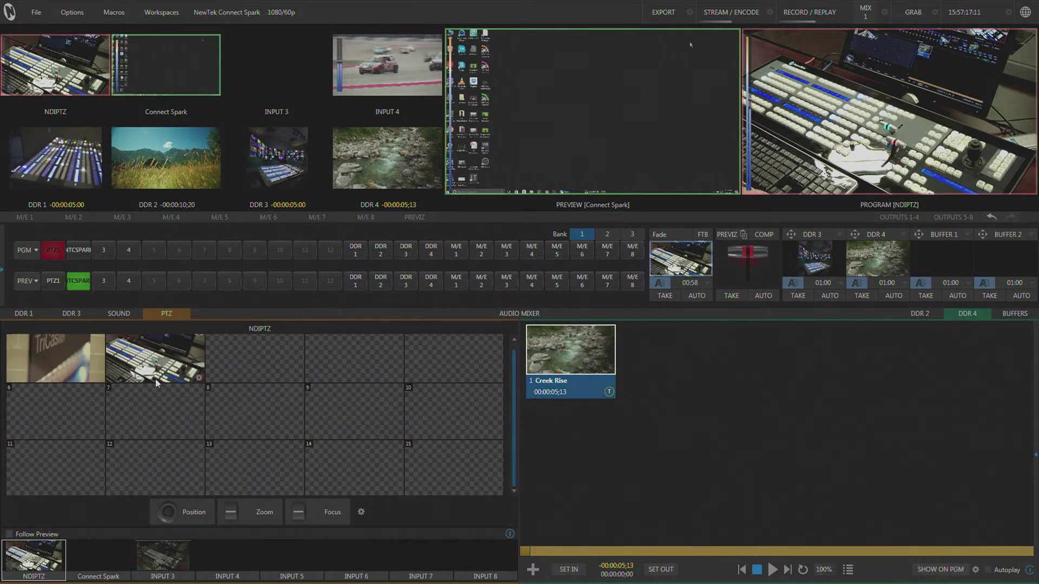
# Recall PTZ preset 1 so the camera frames the TriCaster sign
pyautogui.click(80, 356)
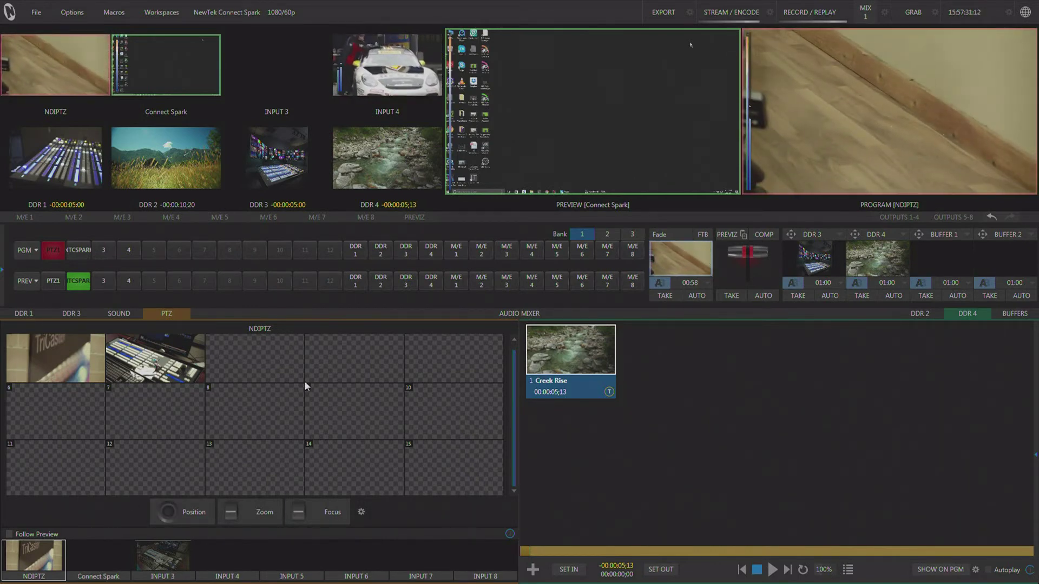
pyautogui.scroll(1, 512, 391)
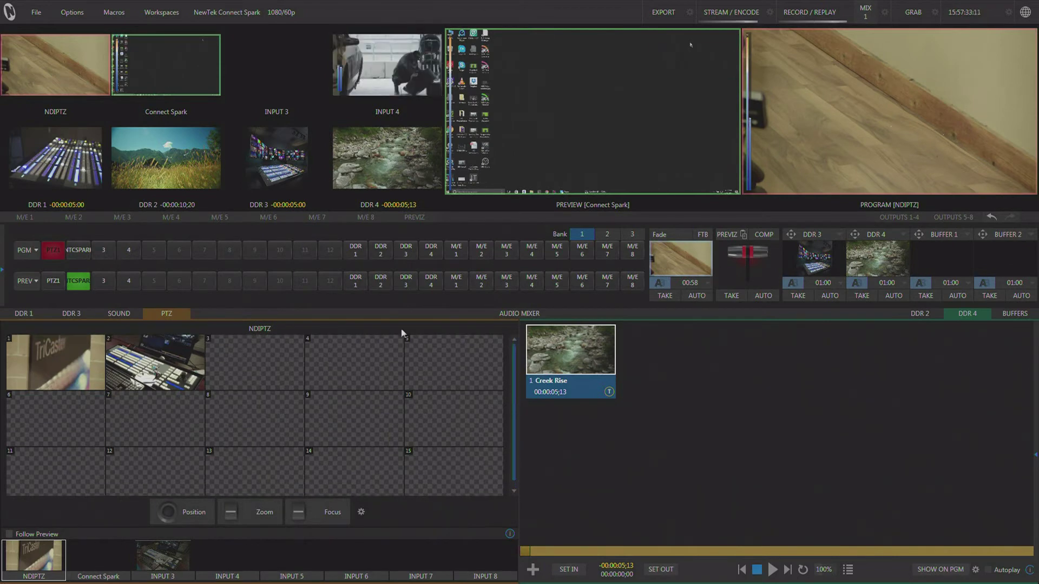
pyautogui.click(54, 355)
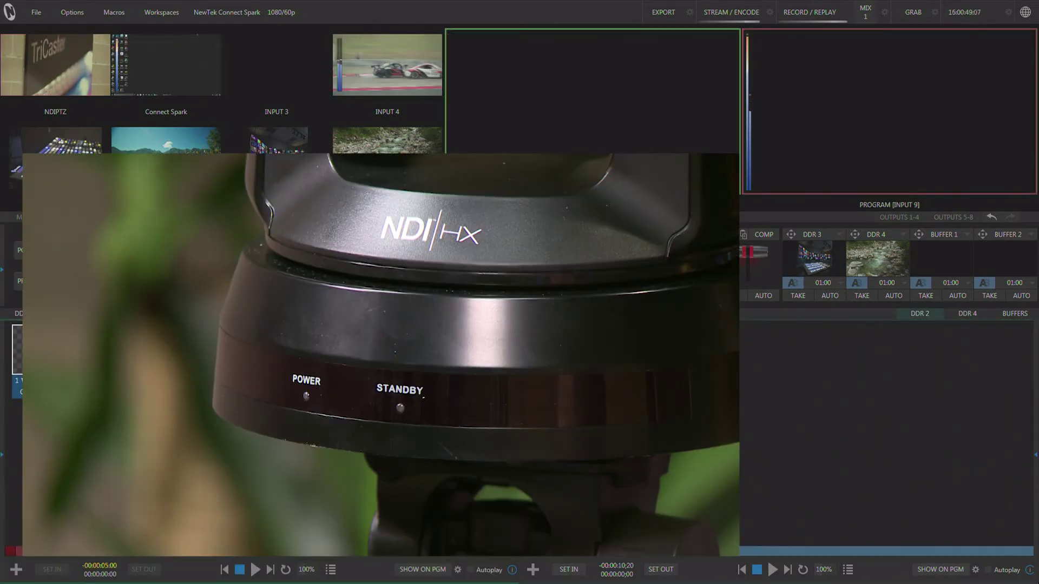
# Put NDIPTZ on Preview, take it to Program, then select NDIPTZ on Preview again
pyautogui.hotkey('shift', '1')
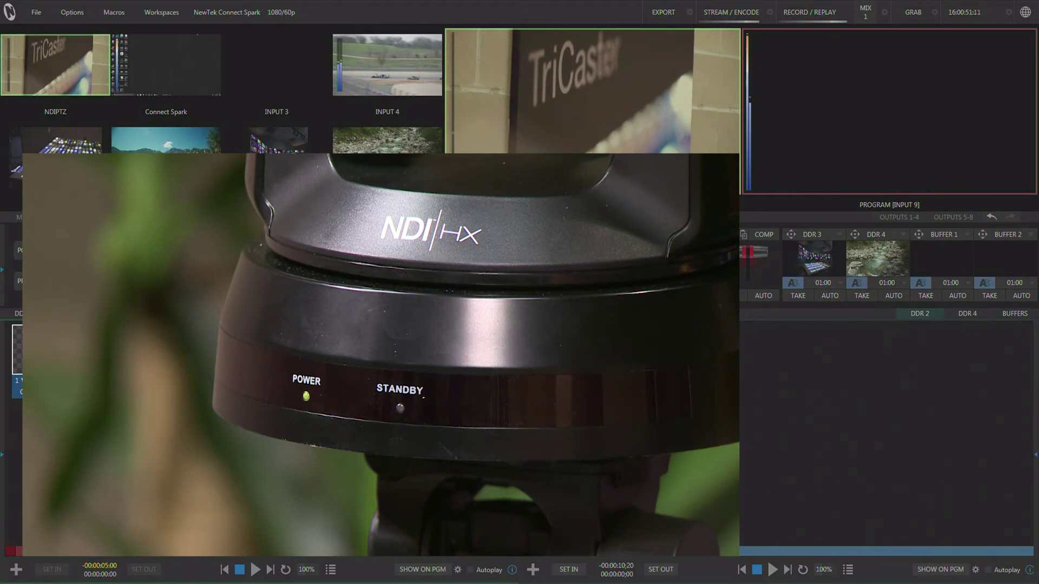
pyautogui.press('Return')
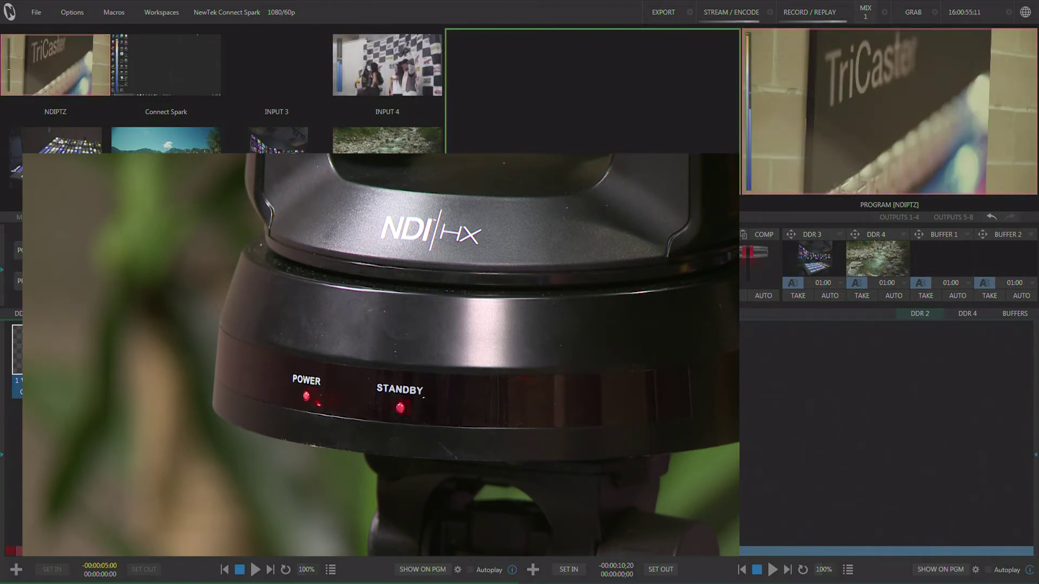
pyautogui.hotkey('shift', '1')
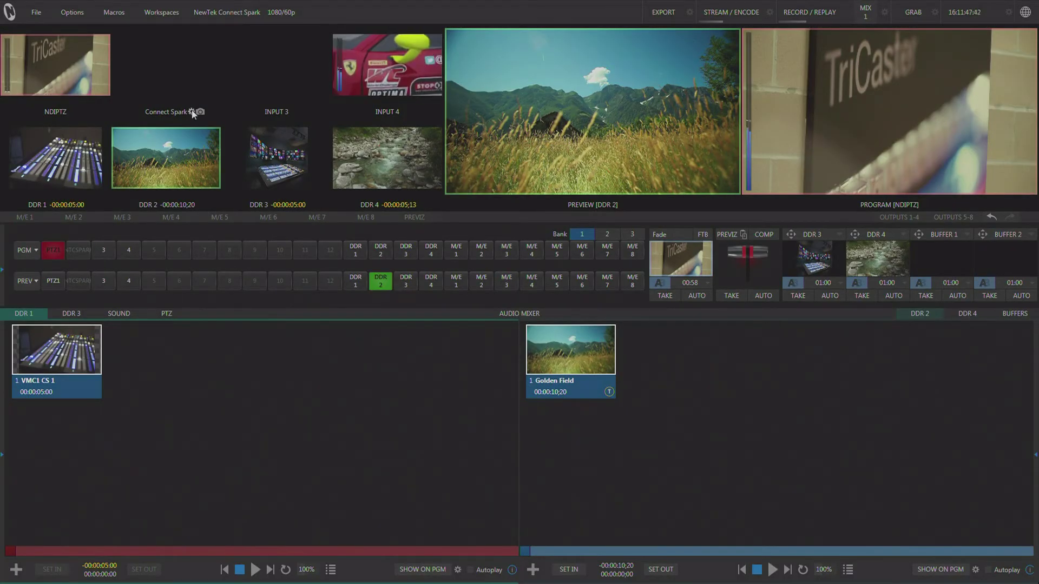
# Set the Connect Spark input's source to NEWTEK-CONNECT (Chan 1) and open its web configuration page
pyautogui.click(191, 111)
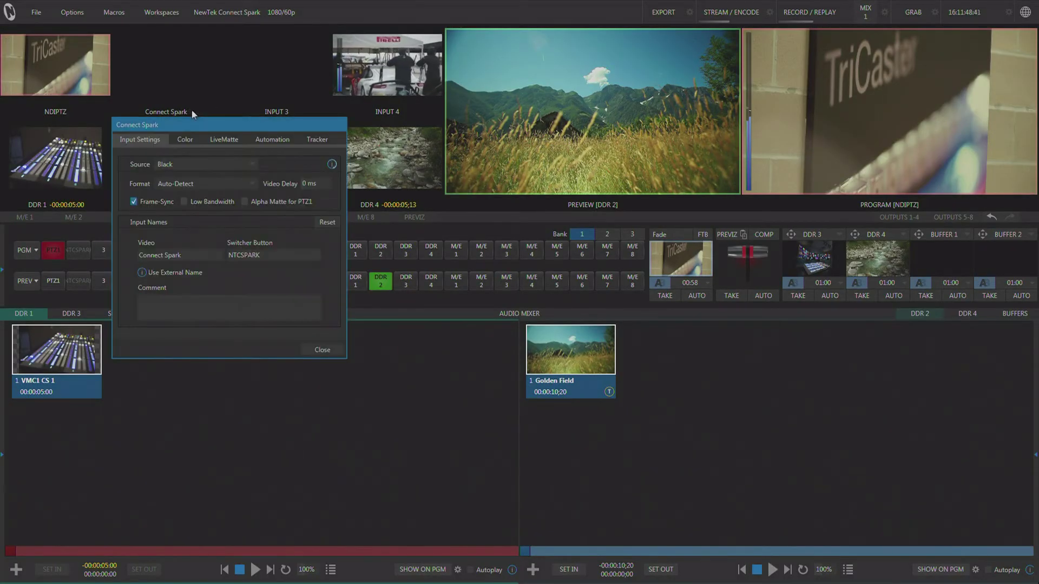
pyautogui.click(247, 164)
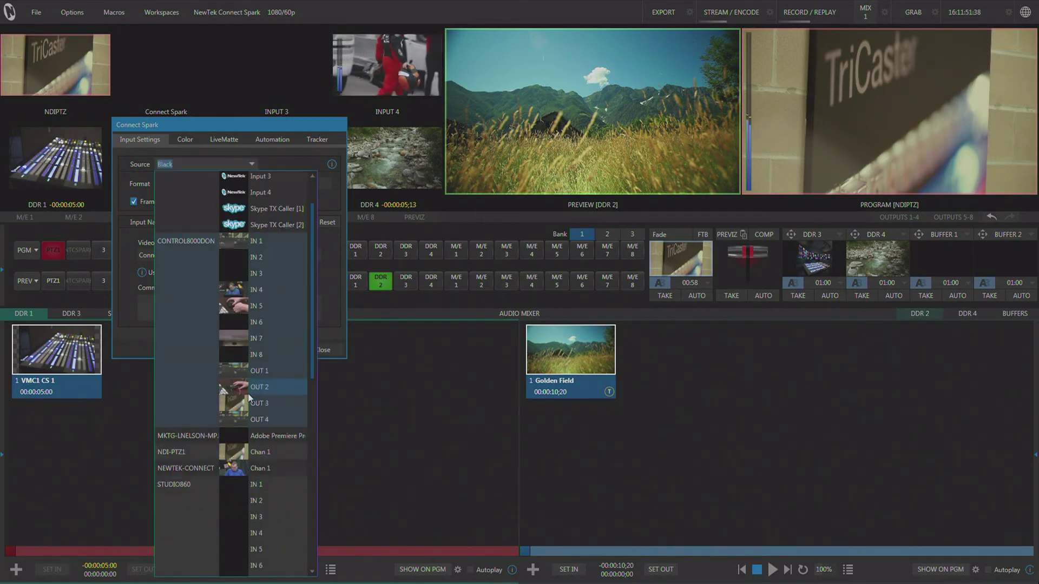
pyautogui.scroll(-1, 249, 398)
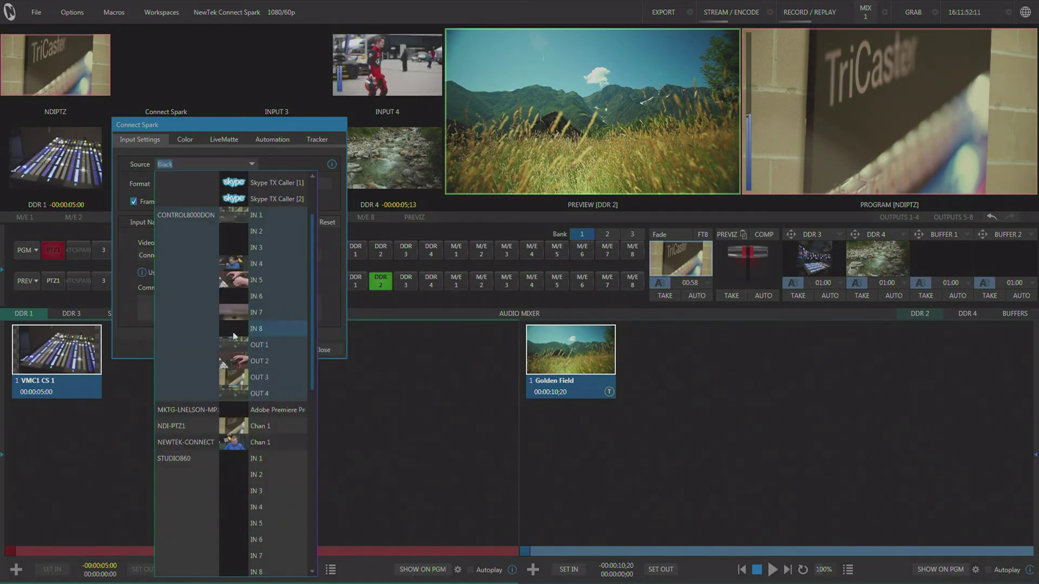
pyautogui.click(268, 444)
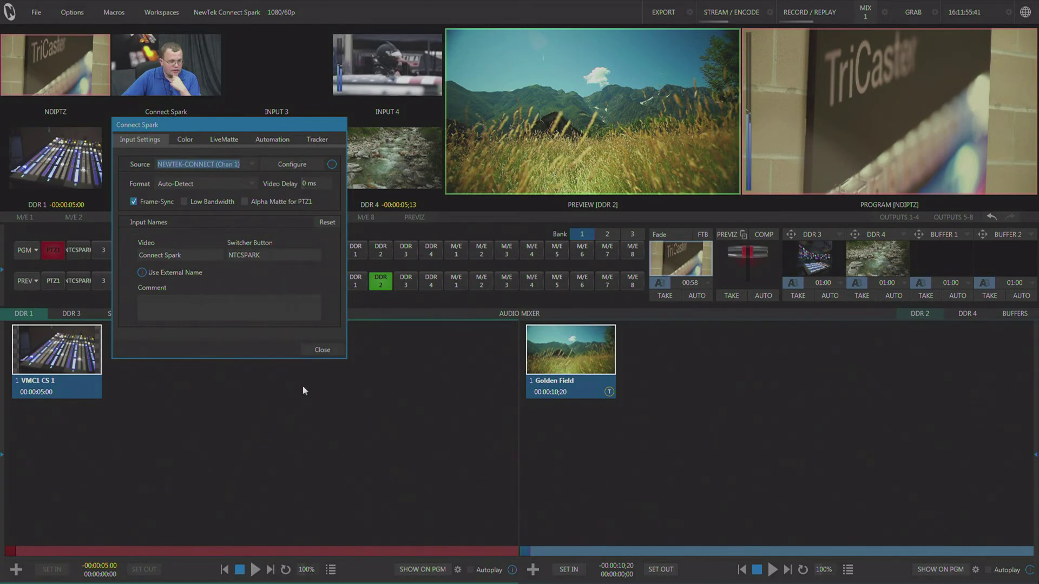
pyautogui.click(293, 163)
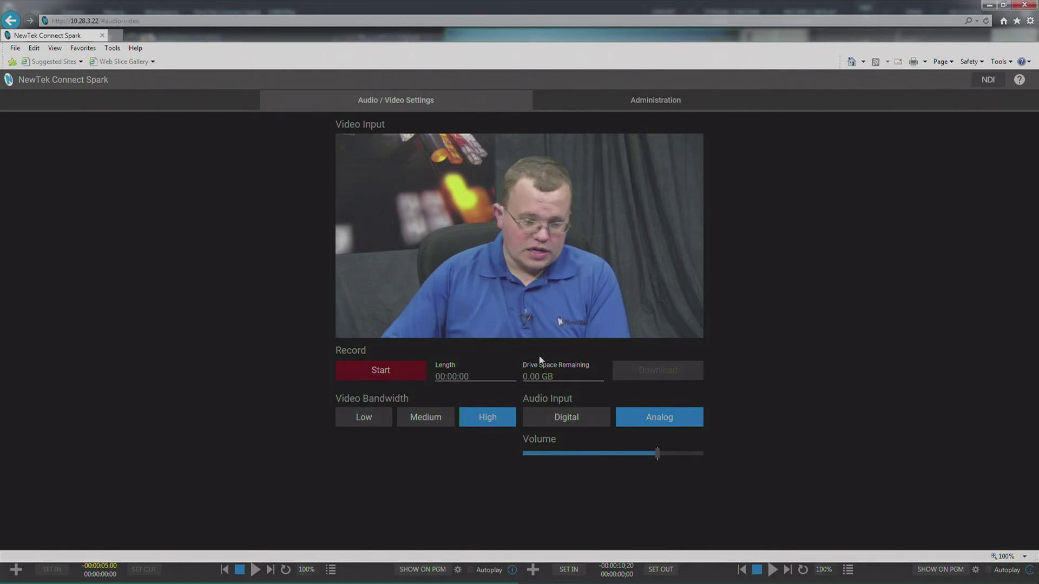
# Set the Connect Spark audio input to Digital and show the Administration page
pyautogui.click(577, 421)
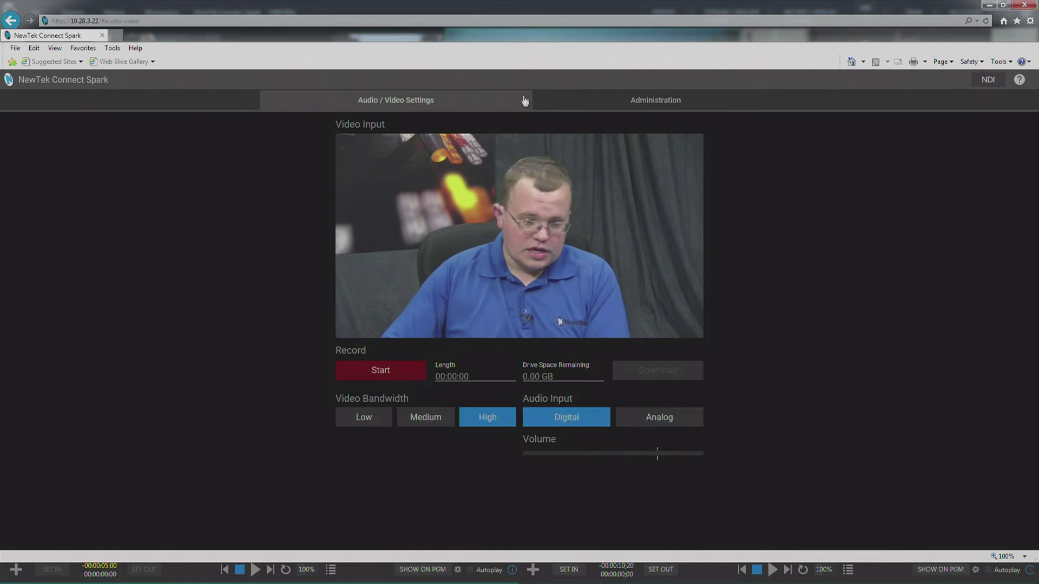
pyautogui.click(640, 100)
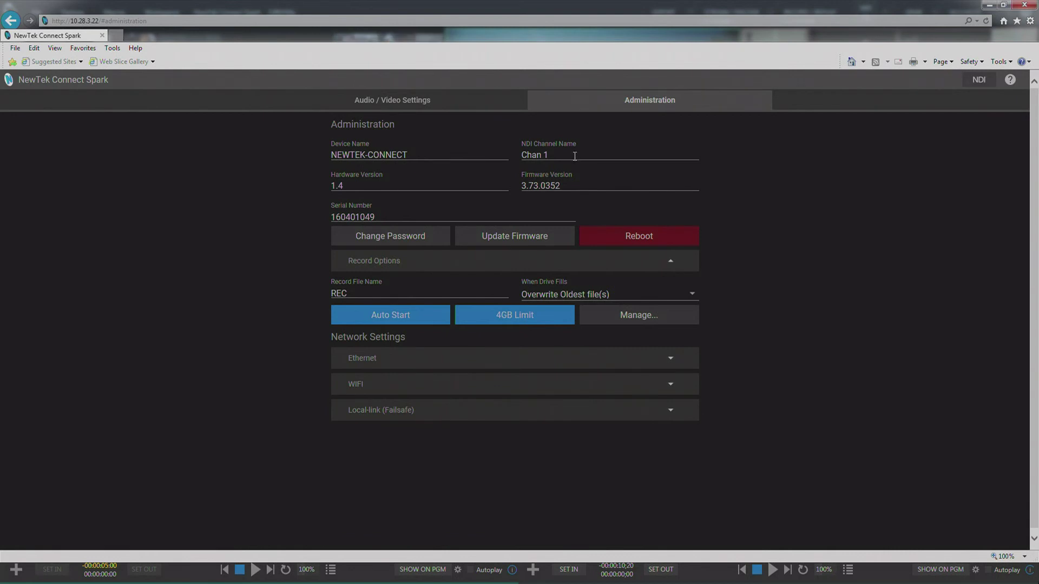
# Check Ethernet's Dynamic IP Address, then browse the WiFi available networks under FCC Standard
pyautogui.click(406, 365)
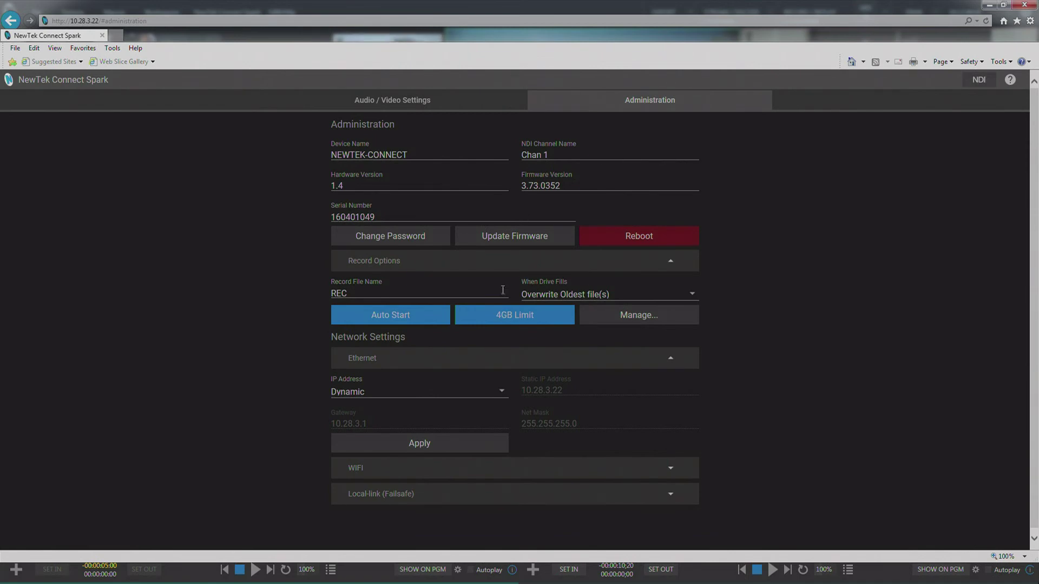
pyautogui.scroll(-1, 506, 288)
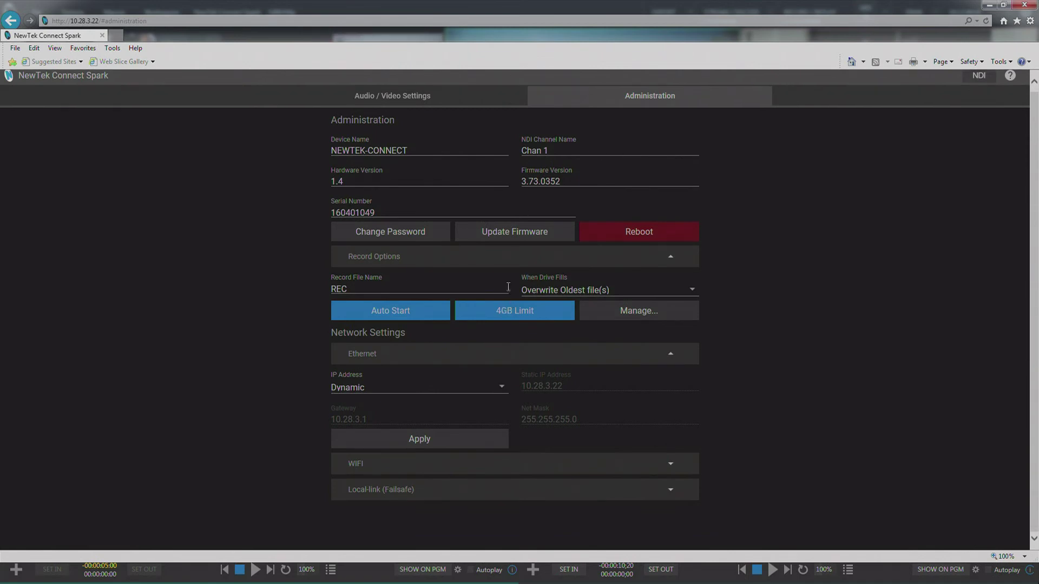
pyautogui.click(523, 464)
pyautogui.scroll(-5, 575, 392)
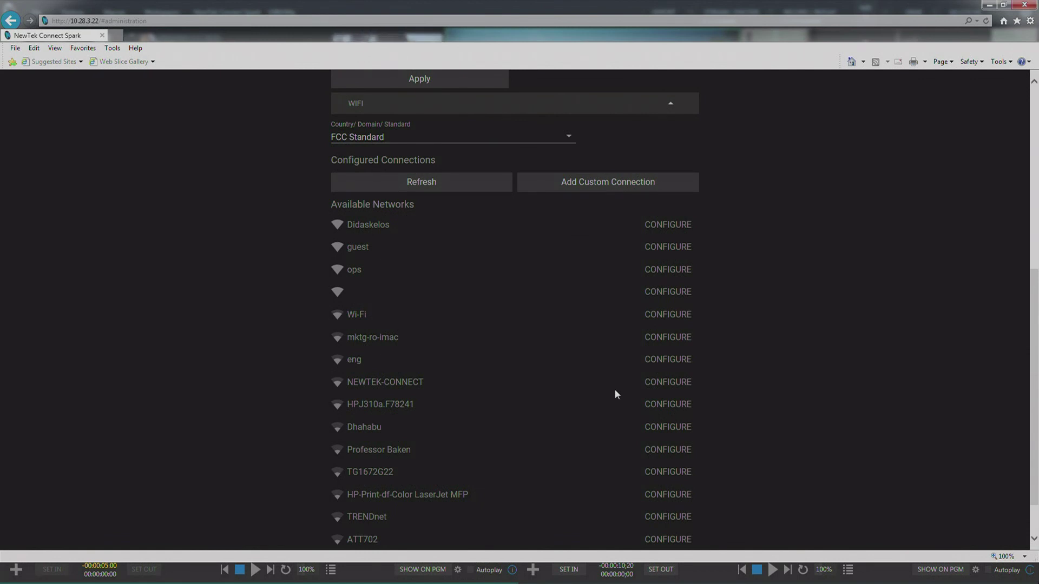
pyautogui.scroll(-1, 529, 317)
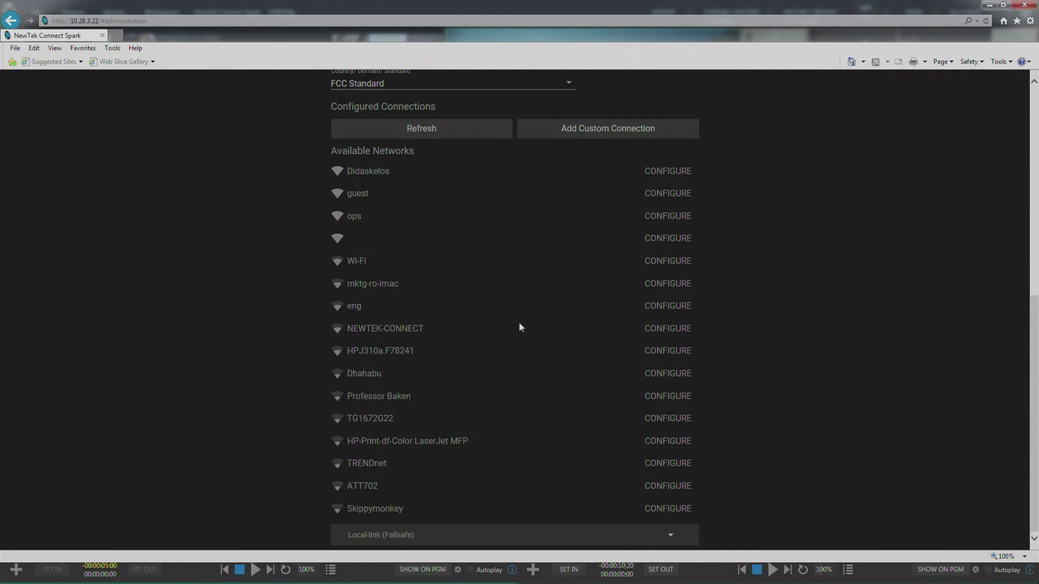